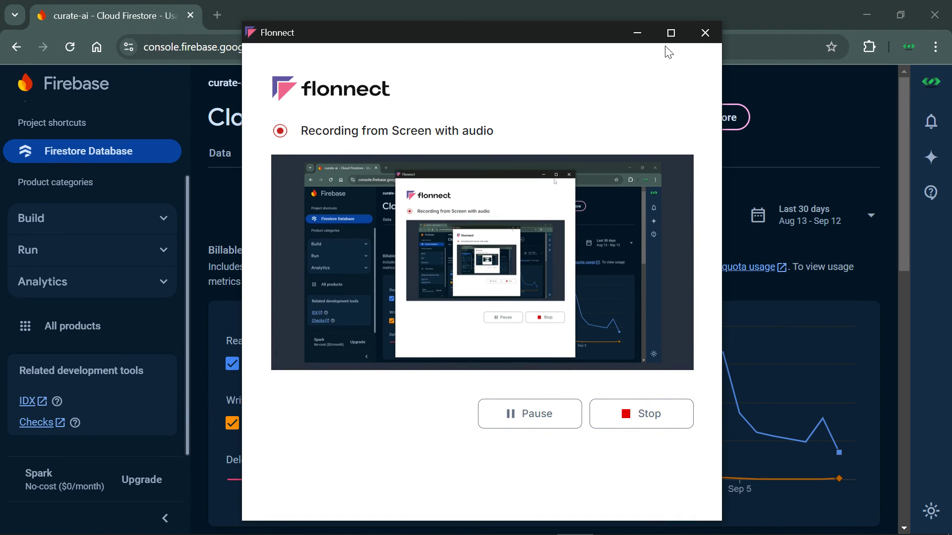
Open portfolio-gen's Firestore waitlist collection and browse its signup documents.
{"action": "left_click", "coordinate": [637, 33]}
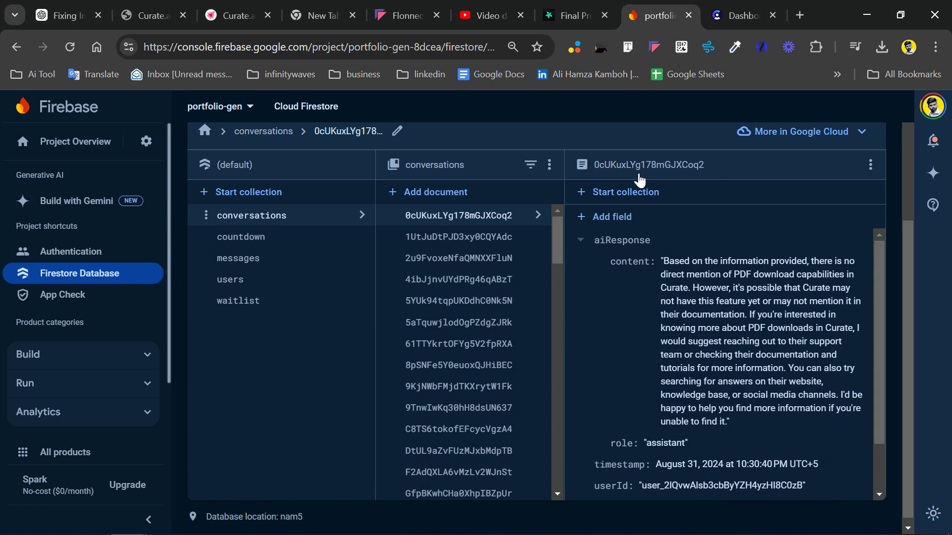
{"action": "scroll", "coordinate": [357, 264], "scroll_direction": "up", "scroll_amount": 3}
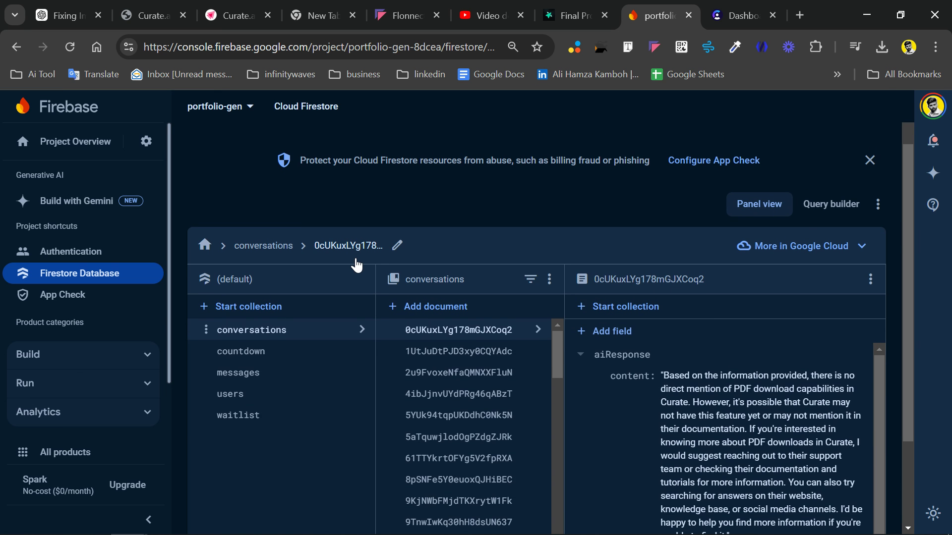
{"action": "scroll", "coordinate": [302, 325], "scroll_direction": "down", "scroll_amount": 2}
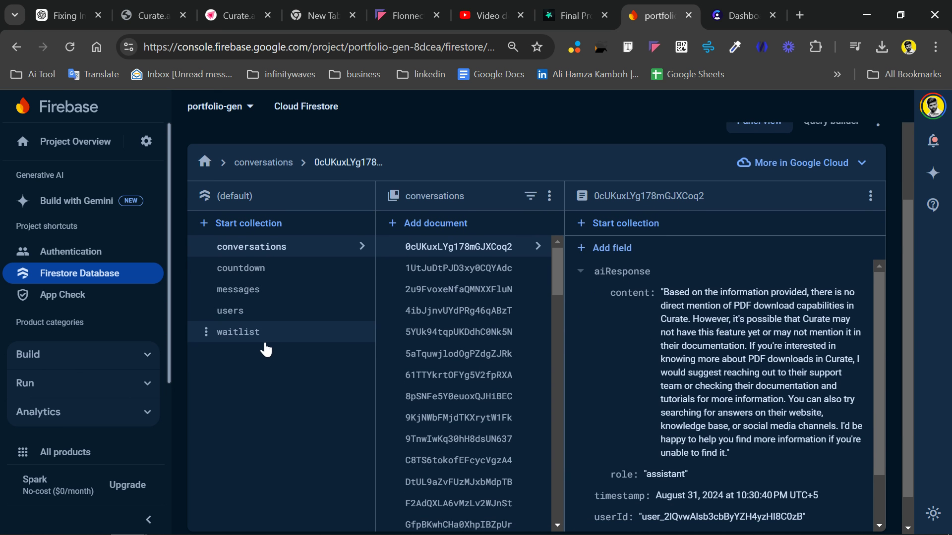
{"action": "left_click", "coordinate": [238, 331]}
{"action": "scroll", "coordinate": [449, 382], "scroll_direction": "down", "scroll_amount": 1}
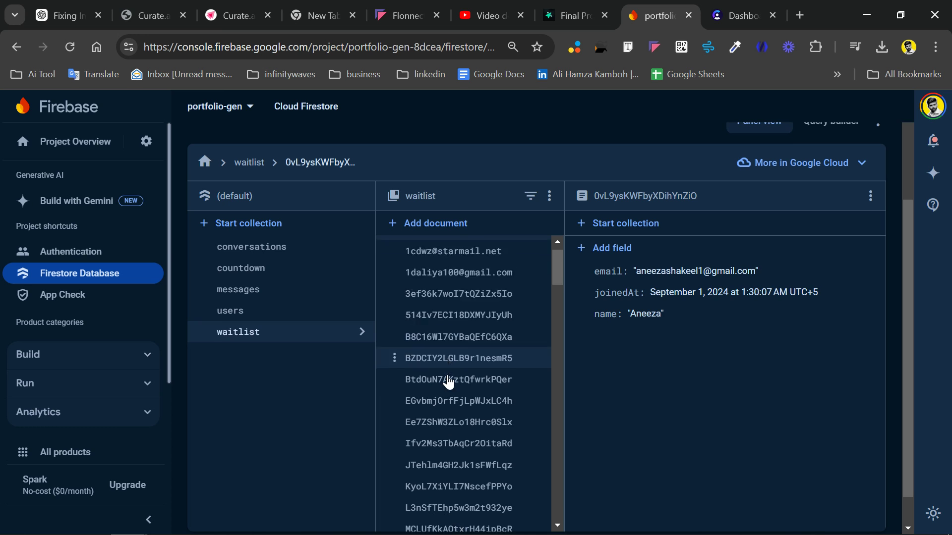
{"action": "scroll", "coordinate": [449, 382], "scroll_direction": "down", "scroll_amount": 5}
{"action": "scroll", "coordinate": [340, 411], "scroll_direction": "down", "scroll_amount": 1}
{"action": "scroll", "coordinate": [436, 382], "scroll_direction": "down", "scroll_amount": 2}
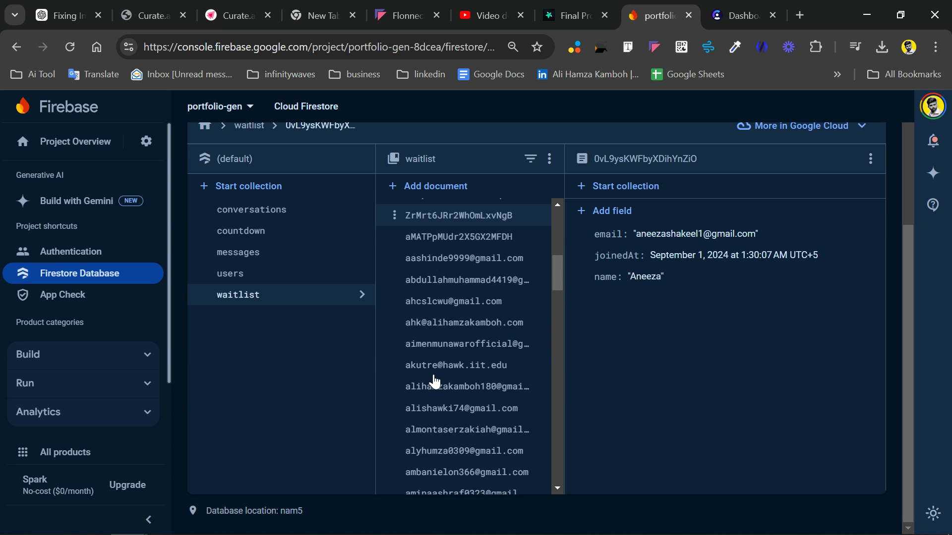
{"action": "scroll", "coordinate": [435, 381], "scroll_direction": "down", "scroll_amount": 4}
{"action": "scroll", "coordinate": [435, 382], "scroll_direction": "down", "scroll_amount": 4}
{"action": "scroll", "coordinate": [436, 382], "scroll_direction": "down", "scroll_amount": 4}
{"action": "scroll", "coordinate": [435, 381], "scroll_direction": "down", "scroll_amount": 4}
{"action": "scroll", "coordinate": [436, 382], "scroll_direction": "down", "scroll_amount": 4}
{"action": "scroll", "coordinate": [434, 382], "scroll_direction": "down", "scroll_amount": 4}
{"action": "scroll", "coordinate": [435, 381], "scroll_direction": "down", "scroll_amount": 4}
{"action": "scroll", "coordinate": [436, 381], "scroll_direction": "down", "scroll_amount": 4}
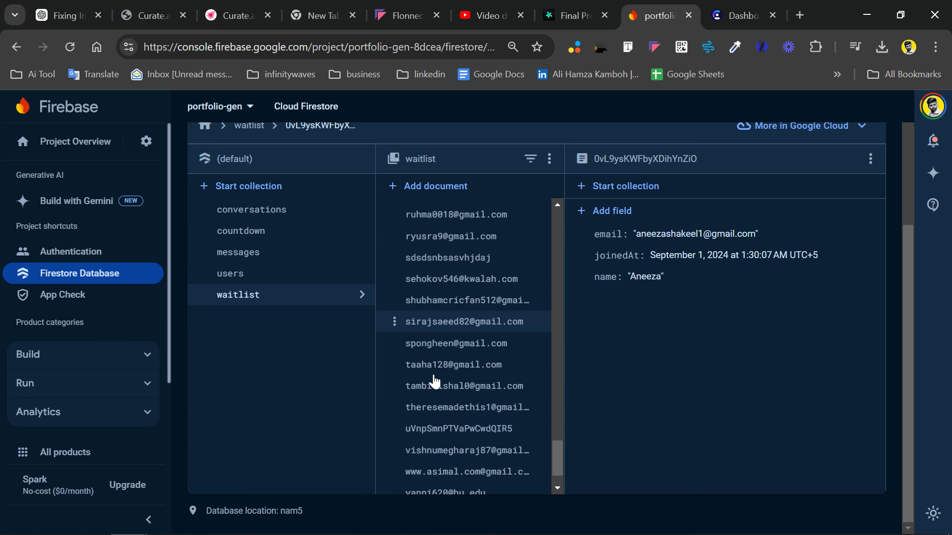
{"action": "scroll", "coordinate": [436, 382], "scroll_direction": "up", "scroll_amount": 3}
{"action": "scroll", "coordinate": [435, 382], "scroll_direction": "up", "scroll_amount": 3}
{"action": "scroll", "coordinate": [279, 371], "scroll_direction": "up", "scroll_amount": 3}
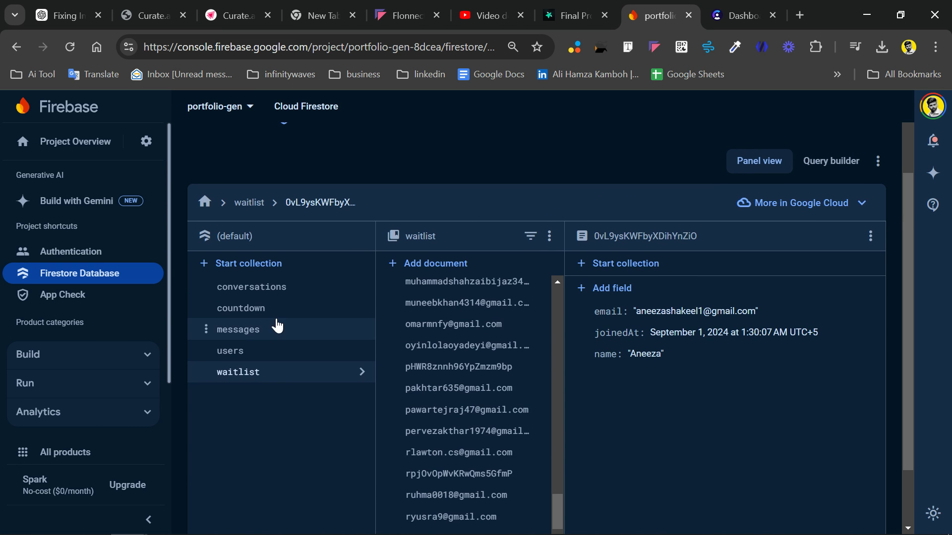
{"action": "scroll", "coordinate": [238, 267], "scroll_direction": "up", "scroll_amount": 3}
{"action": "scroll", "coordinate": [238, 224], "scroll_direction": "up", "scroll_amount": 3}
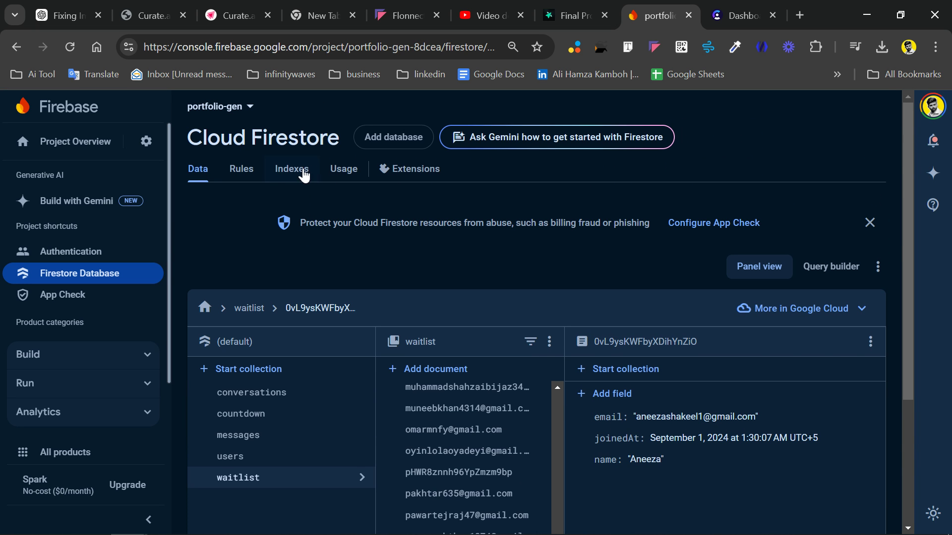
Review last-30-days Firestore usage (72K reads, 373 writes, 52 deletes), then return to Data.
{"action": "left_click", "coordinate": [343, 169]}
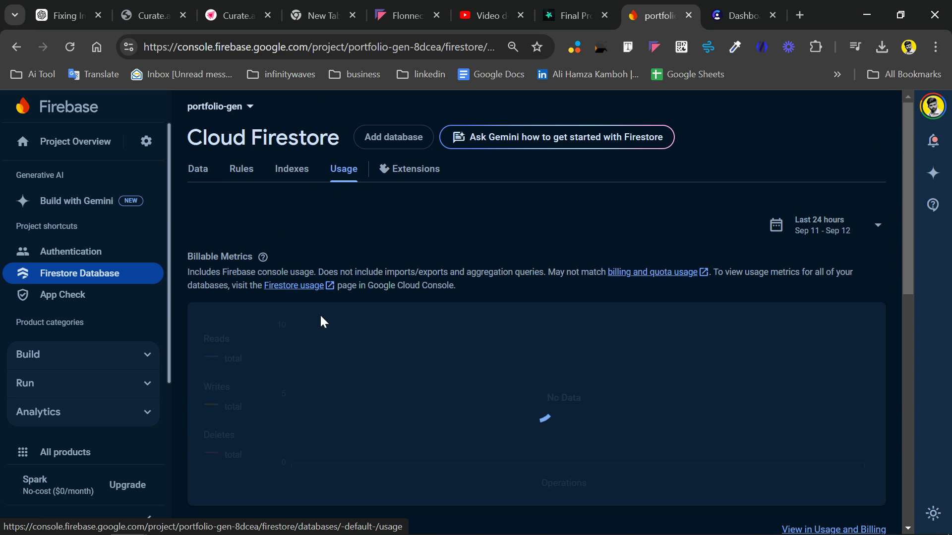
{"action": "left_click", "coordinate": [838, 239]}
{"action": "left_click", "coordinate": [807, 350]}
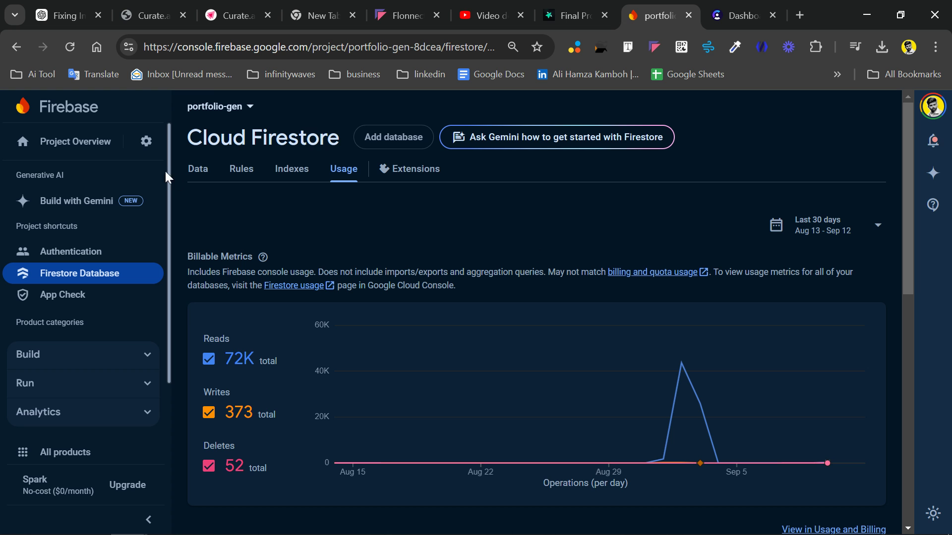
{"action": "left_click", "coordinate": [198, 169]}
{"action": "scroll", "coordinate": [298, 371], "scroll_direction": "down", "scroll_amount": 2}
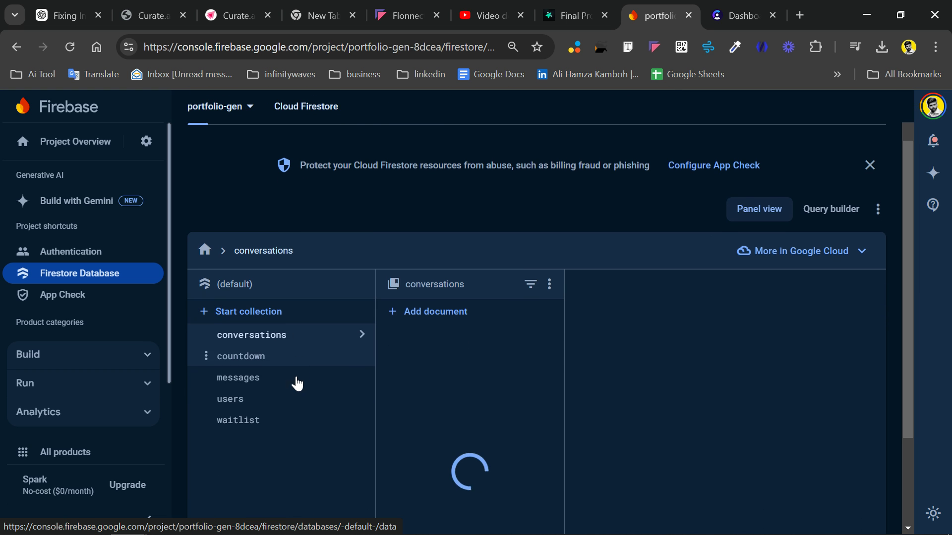
Reopen the waitlist collection and view the first document's email, joinedAt and name fields.
{"action": "left_click", "coordinate": [286, 420]}
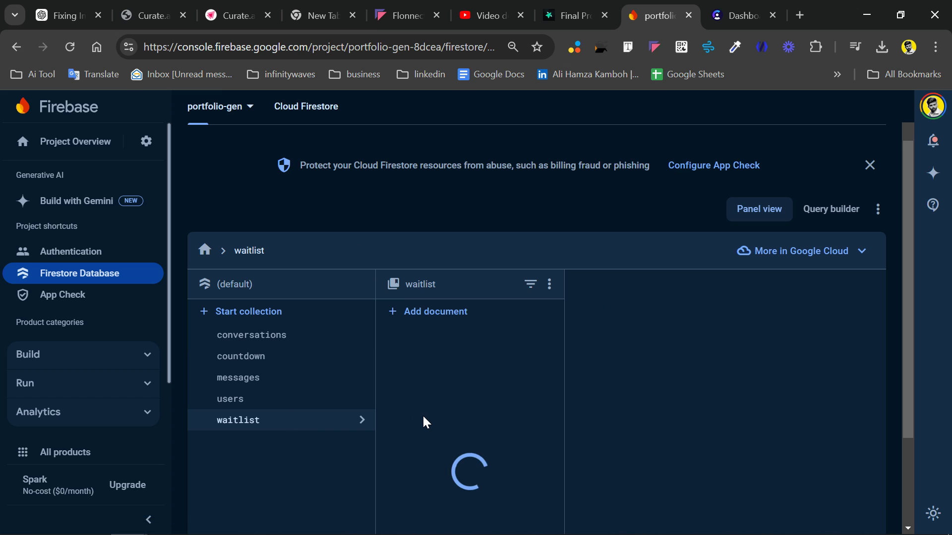
{"action": "scroll", "coordinate": [422, 414], "scroll_direction": "down", "scroll_amount": 1}
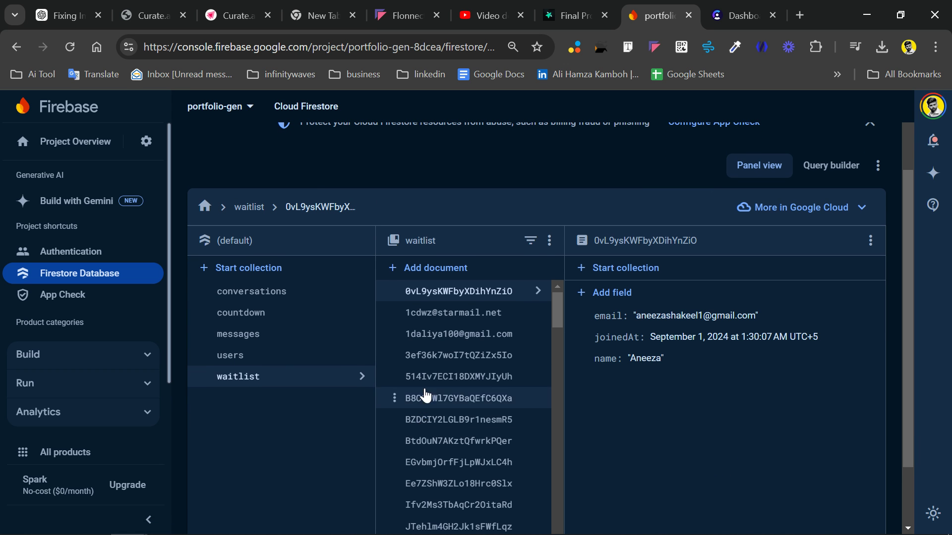
{"action": "scroll", "coordinate": [424, 394], "scroll_direction": "down", "scroll_amount": 2}
{"action": "scroll", "coordinate": [349, 384], "scroll_direction": "down", "scroll_amount": 1}
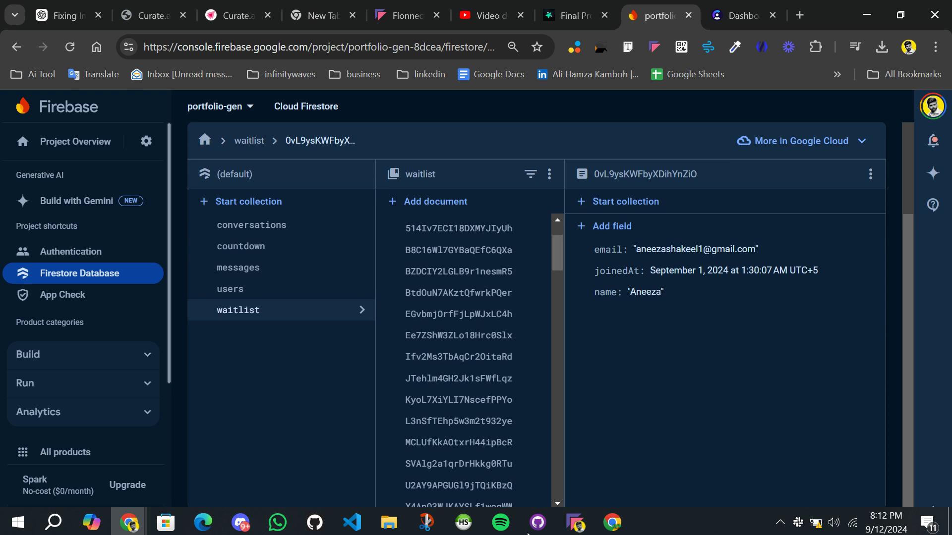
Browse the curate-ai project's Firestore waitlist collection.
{"action": "left_click", "coordinate": [612, 521]}
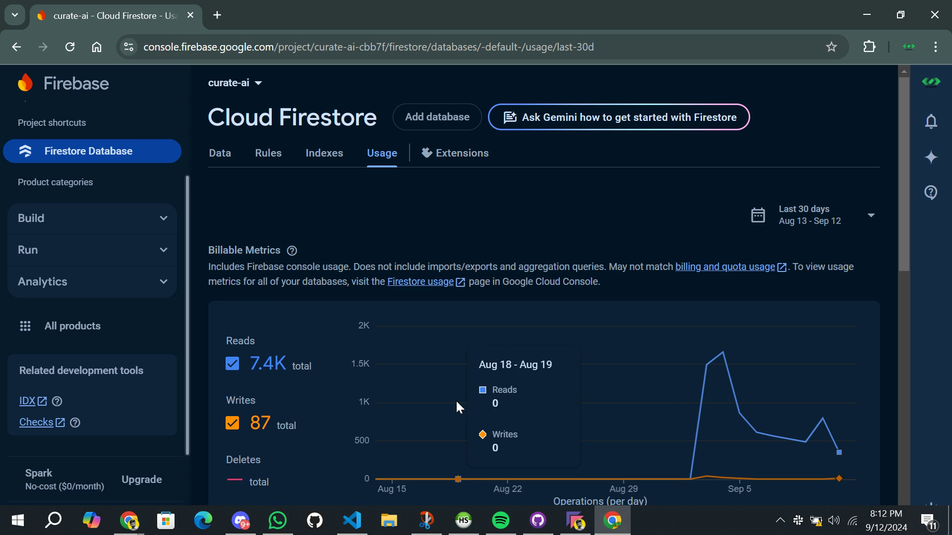
{"action": "scroll", "coordinate": [277, 374], "scroll_direction": "down", "scroll_amount": 1}
{"action": "scroll", "coordinate": [276, 372], "scroll_direction": "up", "scroll_amount": 1}
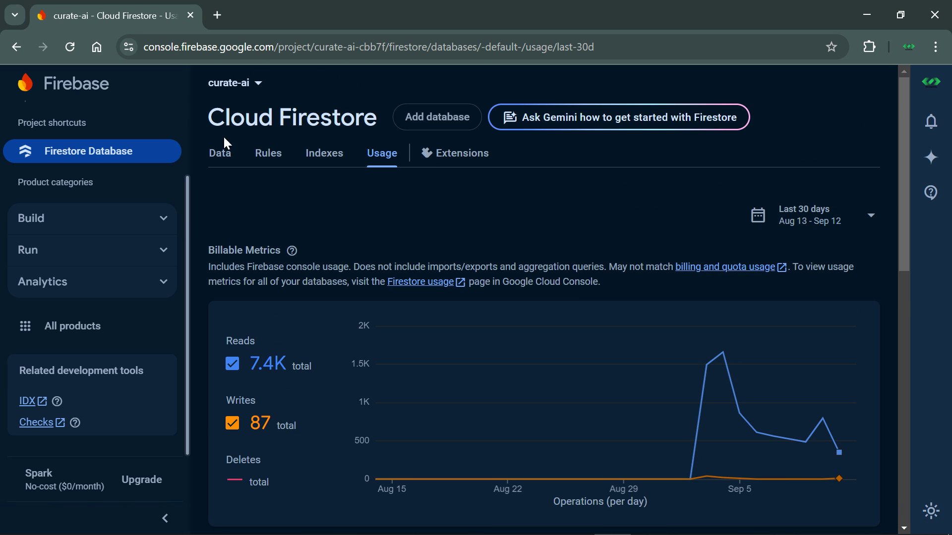
{"action": "left_click", "coordinate": [220, 153]}
{"action": "scroll", "coordinate": [359, 200], "scroll_direction": "down", "scroll_amount": 3}
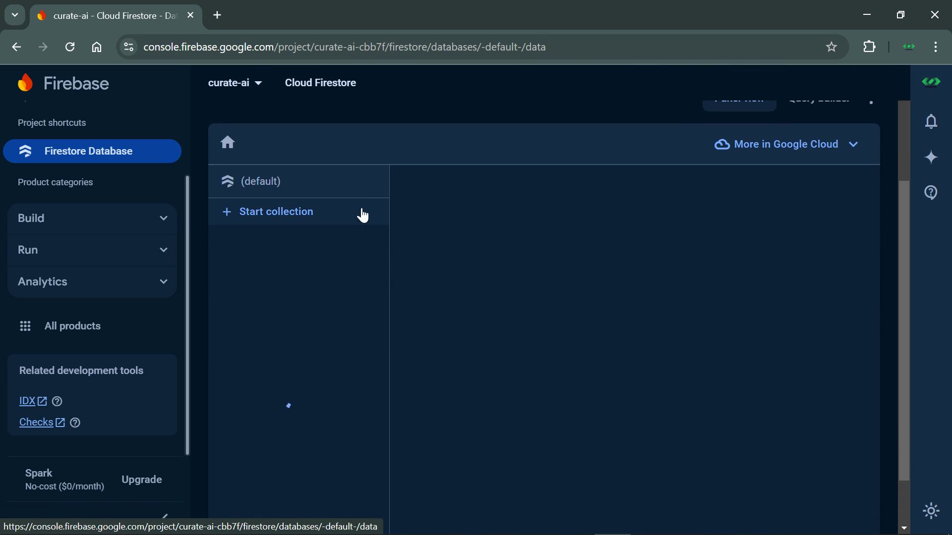
{"action": "left_click", "coordinate": [301, 287]}
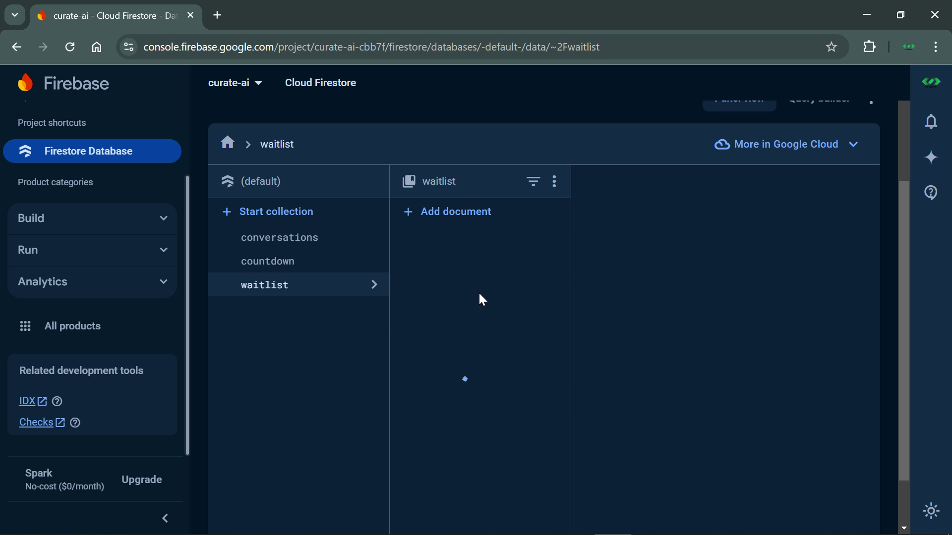
{"action": "scroll", "coordinate": [468, 334], "scroll_direction": "down", "scroll_amount": 3}
{"action": "scroll", "coordinate": [467, 334], "scroll_direction": "down", "scroll_amount": 3}
{"action": "scroll", "coordinate": [447, 328], "scroll_direction": "up", "scroll_amount": 6}
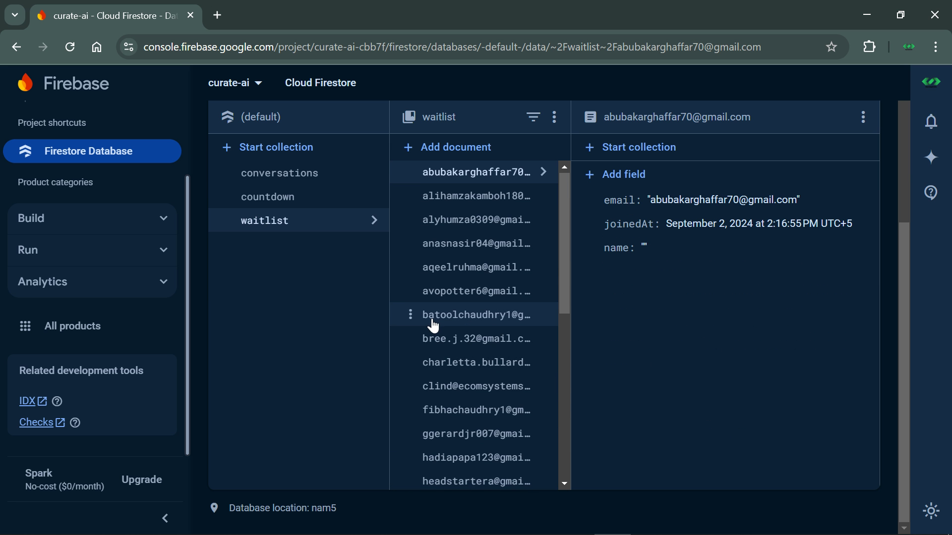
Check the curate app's Clerk overview: 26 total users, 8 active, 10 sign-ins.
{"action": "left_click", "coordinate": [866, 19]}
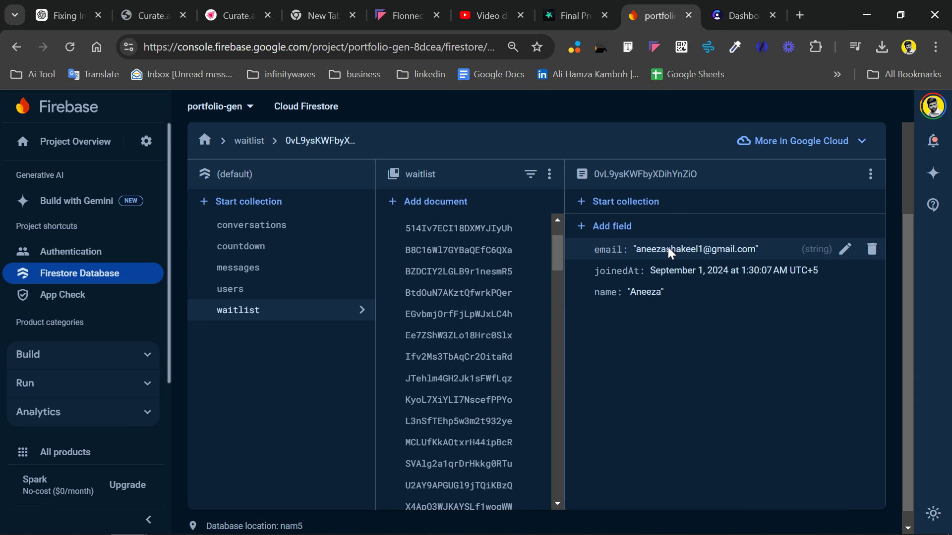
{"action": "left_click", "coordinate": [742, 15]}
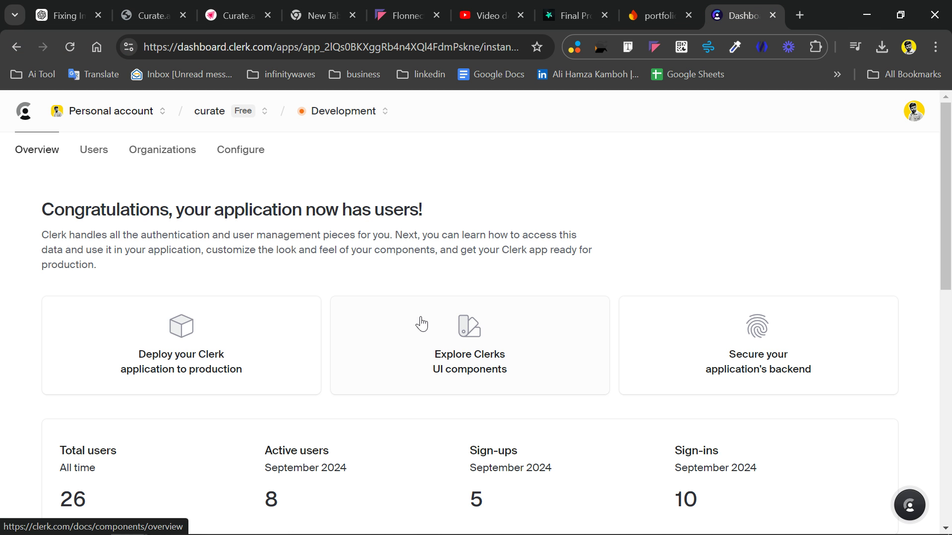
{"action": "scroll", "coordinate": [424, 327], "scroll_direction": "down", "scroll_amount": 3}
{"action": "scroll", "coordinate": [193, 416], "scroll_direction": "down", "scroll_amount": 2}
{"action": "scroll", "coordinate": [196, 419], "scroll_direction": "down", "scroll_amount": 3}
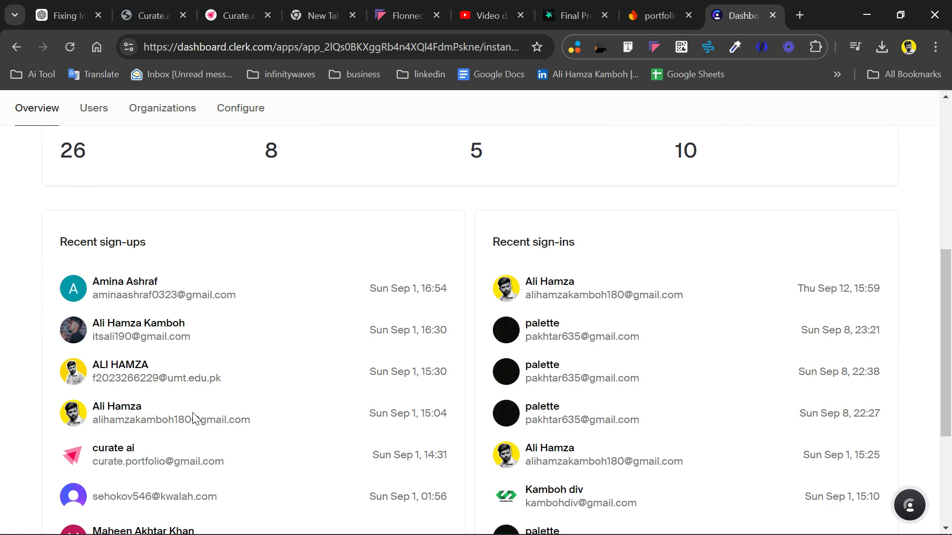
{"action": "scroll", "coordinate": [195, 419], "scroll_direction": "up", "scroll_amount": 5}
{"action": "double_click", "coordinate": [73, 429]}
{"action": "scroll", "coordinate": [208, 368], "scroll_direction": "up", "scroll_amount": 3}
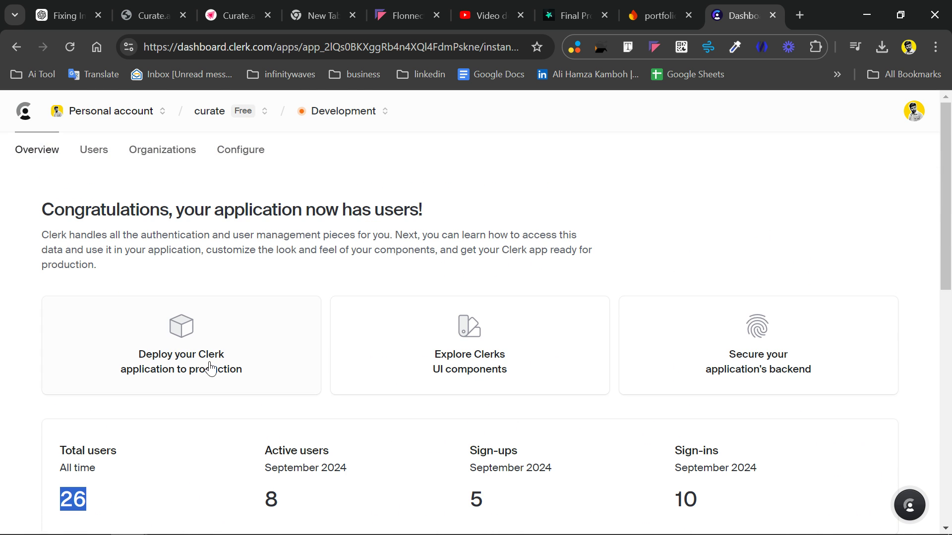
{"action": "left_click", "coordinate": [359, 113]}
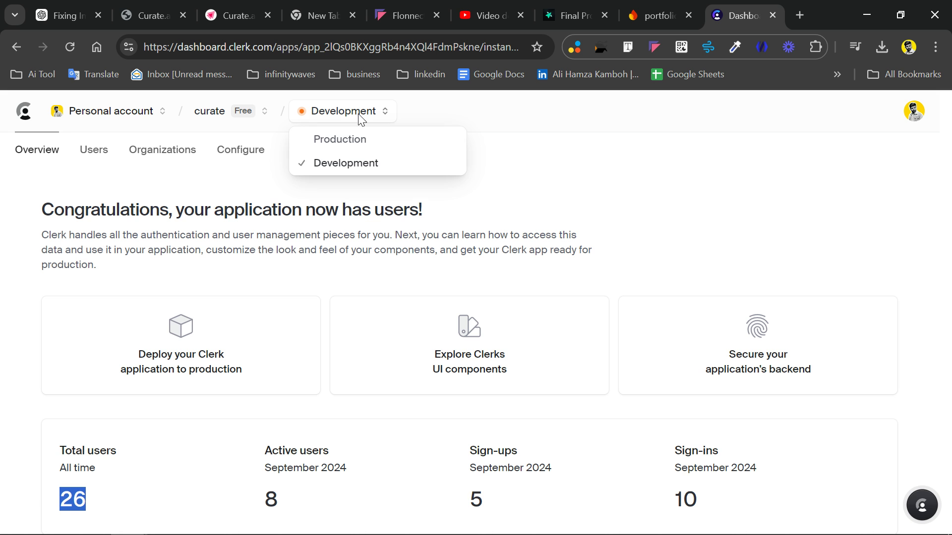
{"action": "left_click", "coordinate": [339, 139]}
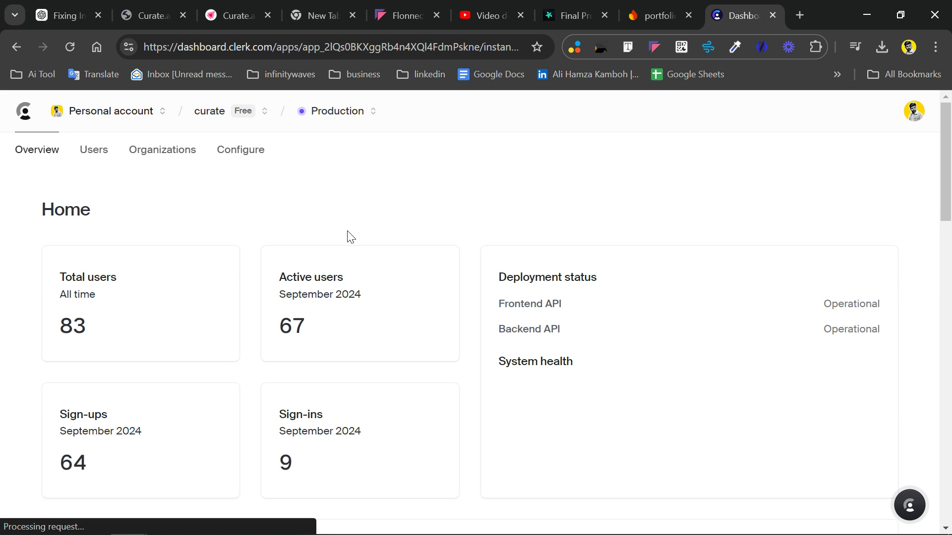
{"action": "scroll", "coordinate": [350, 237], "scroll_direction": "down", "scroll_amount": 1}
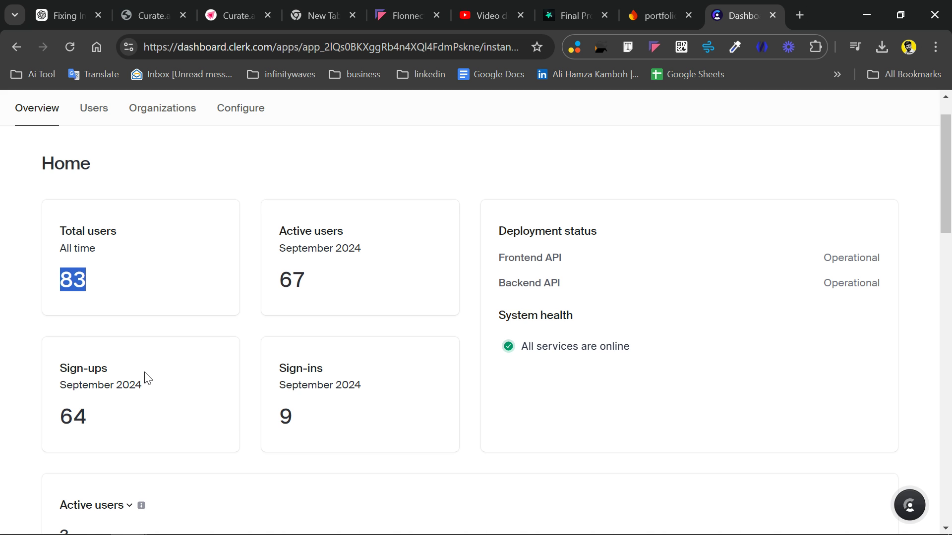
{"action": "left_click", "coordinate": [337, 297]}
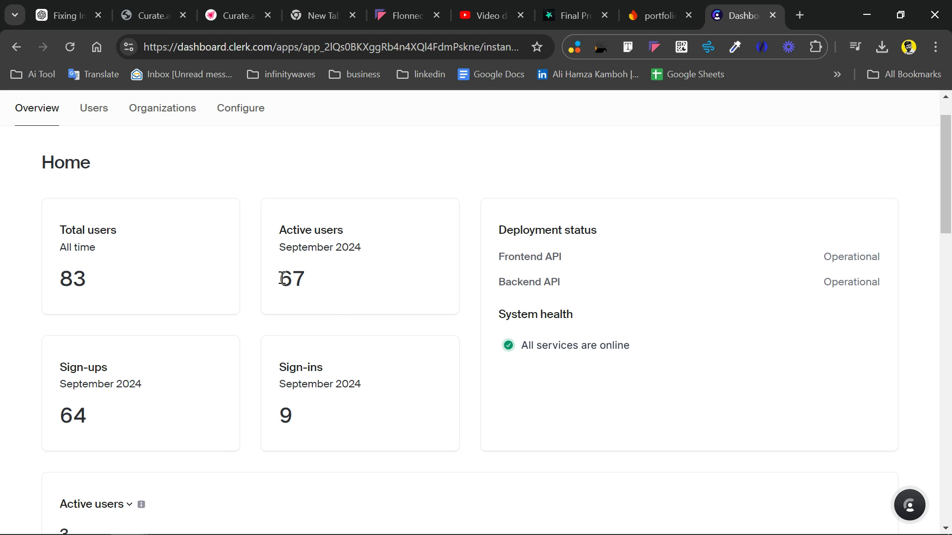
{"action": "left_click_drag", "start_coordinate": [282, 279], "coordinate": [322, 286]}
{"action": "scroll", "coordinate": [321, 286], "scroll_direction": "up", "scroll_amount": 1}
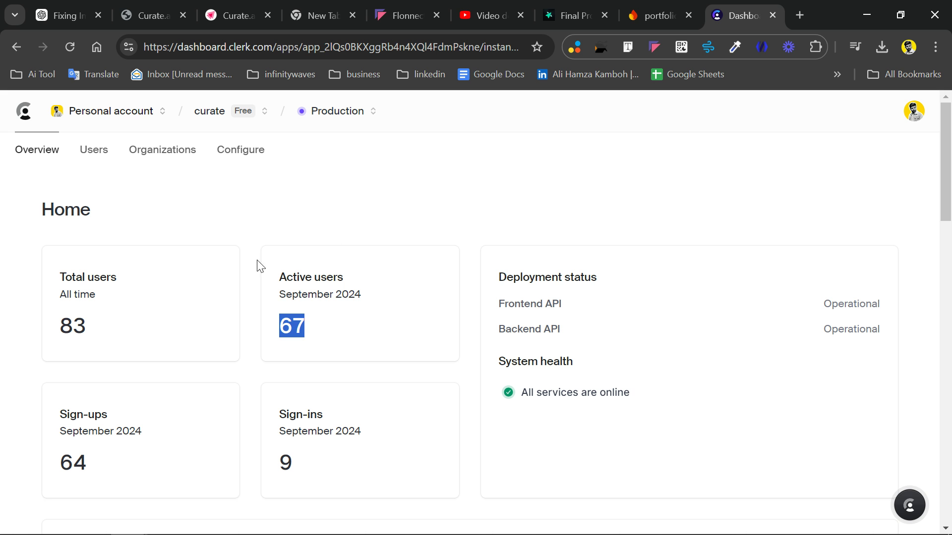
{"action": "right_click", "coordinate": [231, 263]}
{"action": "left_click", "coordinate": [286, 312]}
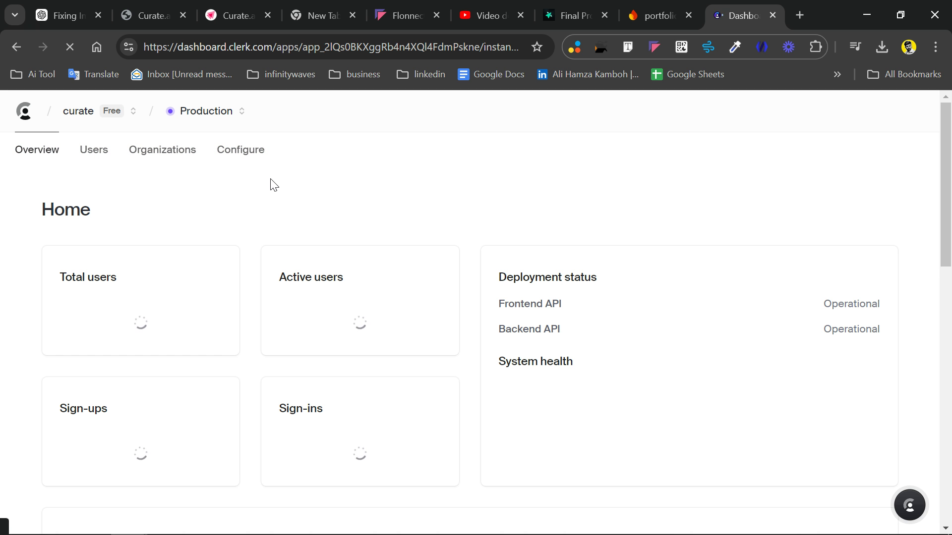
{"action": "left_click", "coordinate": [324, 119]}
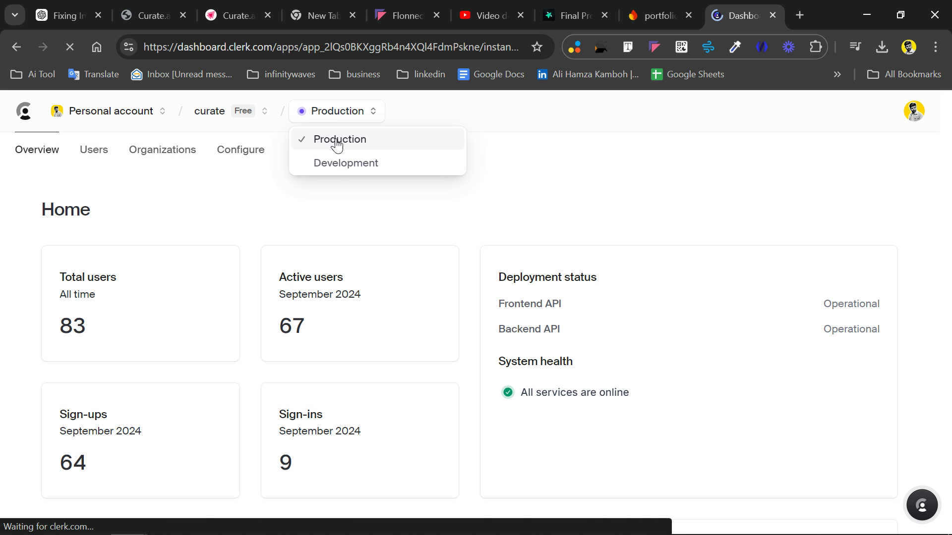
{"action": "left_click", "coordinate": [342, 162]}
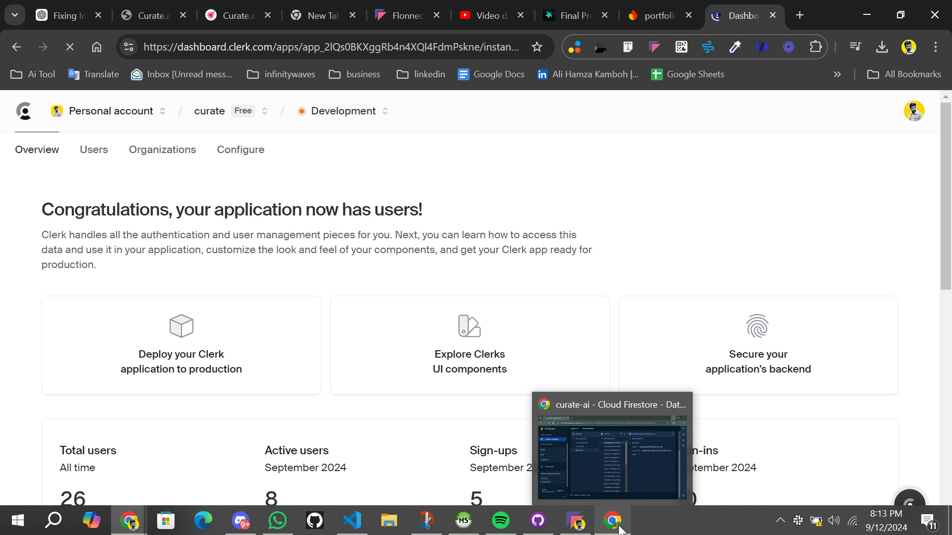
{"action": "left_click", "coordinate": [613, 521]}
{"action": "scroll", "coordinate": [503, 392], "scroll_direction": "down", "scroll_amount": 5}
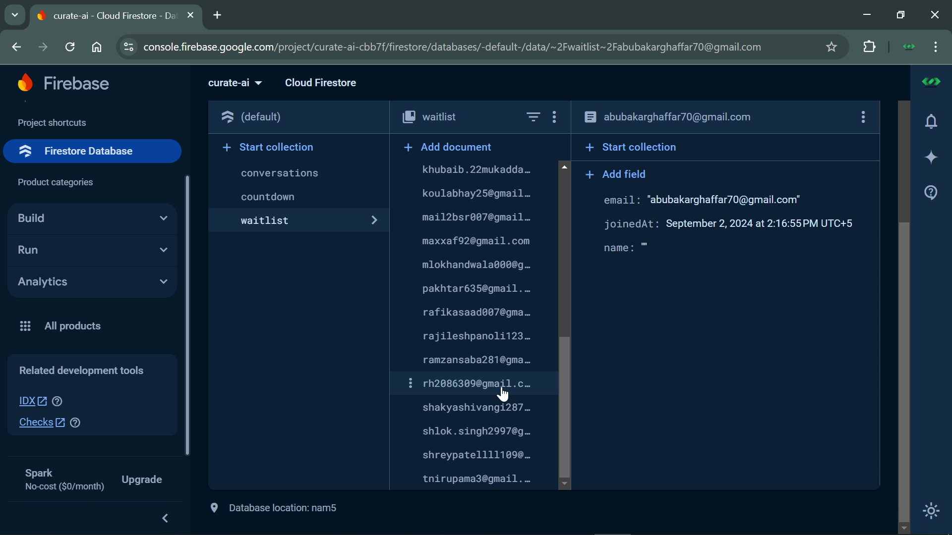
{"action": "scroll", "coordinate": [503, 393], "scroll_direction": "up", "scroll_amount": 5}
{"action": "scroll", "coordinate": [476, 253], "scroll_direction": "up", "scroll_amount": 2}
{"action": "scroll", "coordinate": [474, 318], "scroll_direction": "down", "scroll_amount": 8}
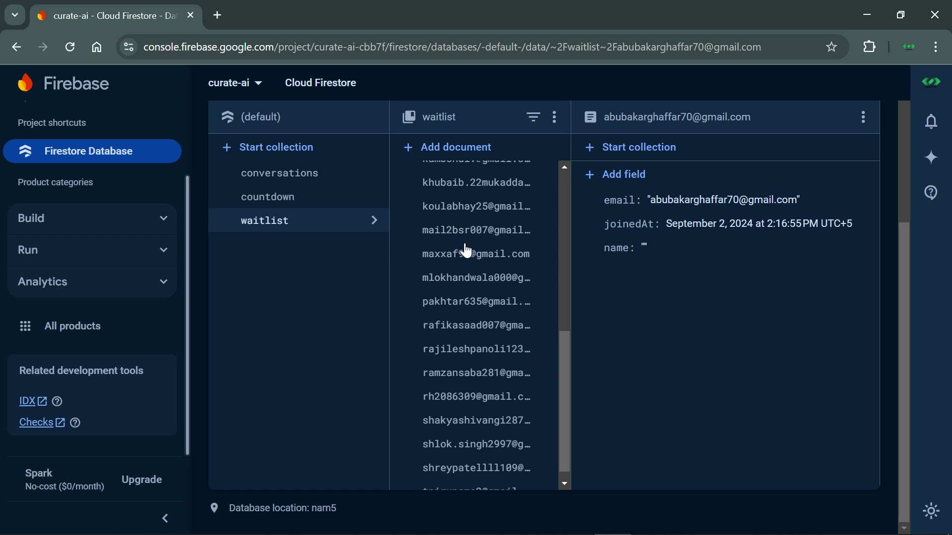
{"action": "scroll", "coordinate": [474, 318], "scroll_direction": "up", "scroll_amount": 4}
{"action": "scroll", "coordinate": [474, 318], "scroll_direction": "down", "scroll_amount": 4}
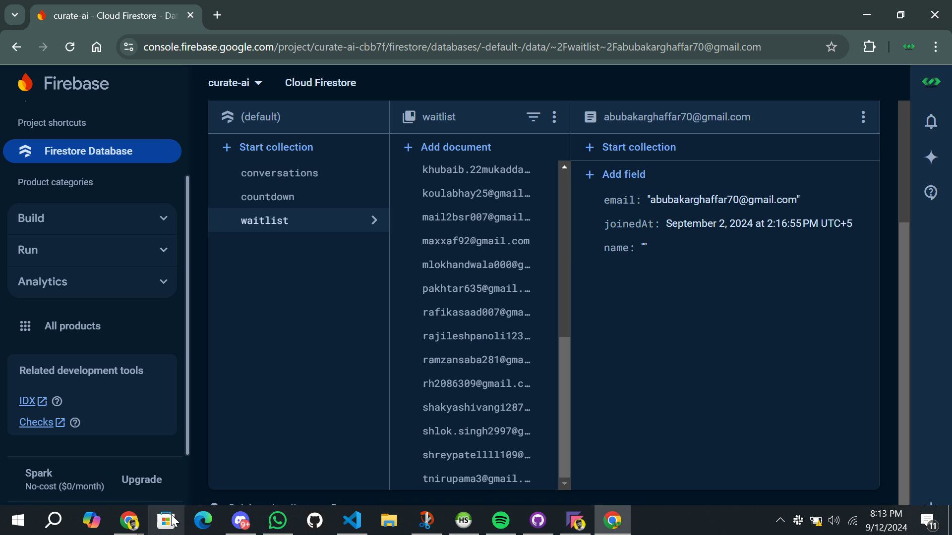
Return to portfolio-gen's waitlist and scroll to the end of its signup list.
{"action": "mouse_move", "coordinate": [131, 522]}
{"action": "left_click", "coordinate": [80, 457]}
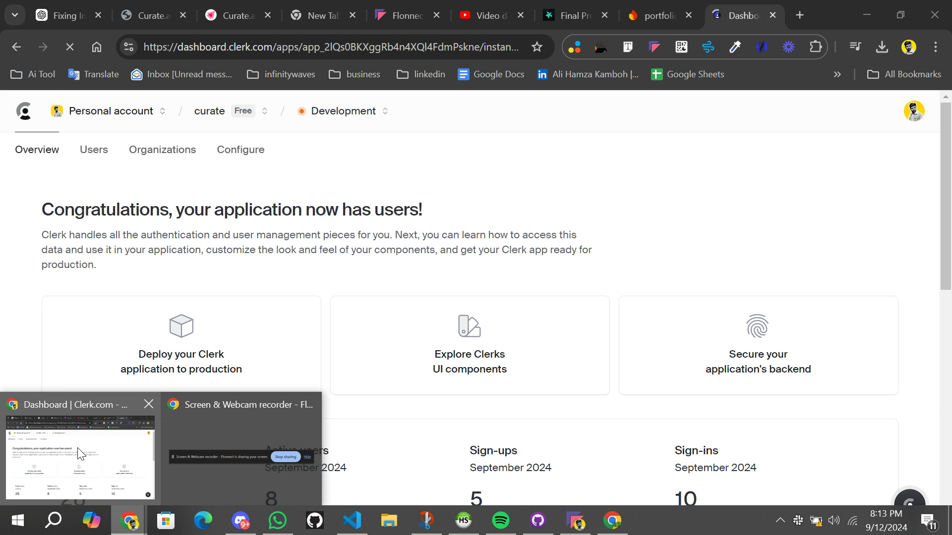
{"action": "left_click", "coordinate": [654, 16]}
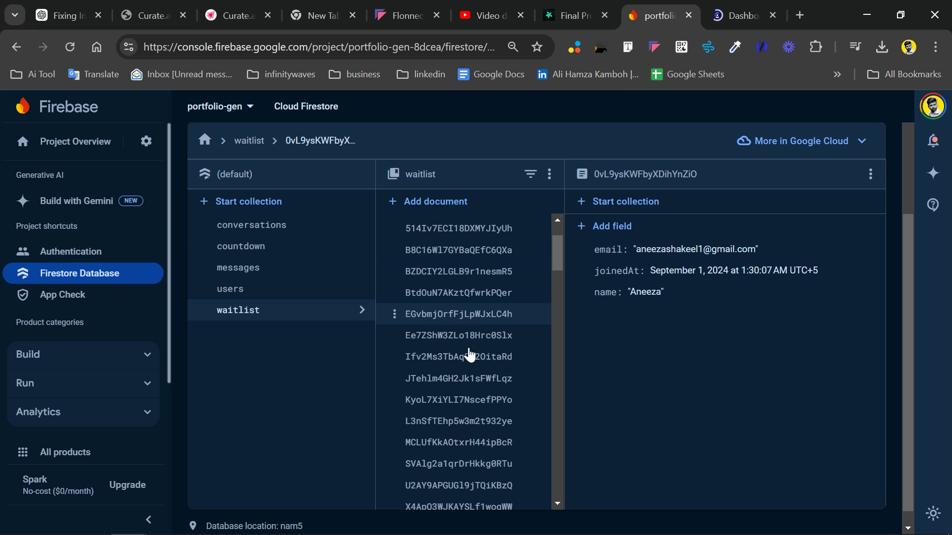
{"action": "scroll", "coordinate": [466, 389], "scroll_direction": "down", "scroll_amount": 5}
{"action": "scroll", "coordinate": [467, 389], "scroll_direction": "down", "scroll_amount": 3}
{"action": "scroll", "coordinate": [466, 388], "scroll_direction": "up", "scroll_amount": 5}
{"action": "scroll", "coordinate": [466, 389], "scroll_direction": "down", "scroll_amount": 2}
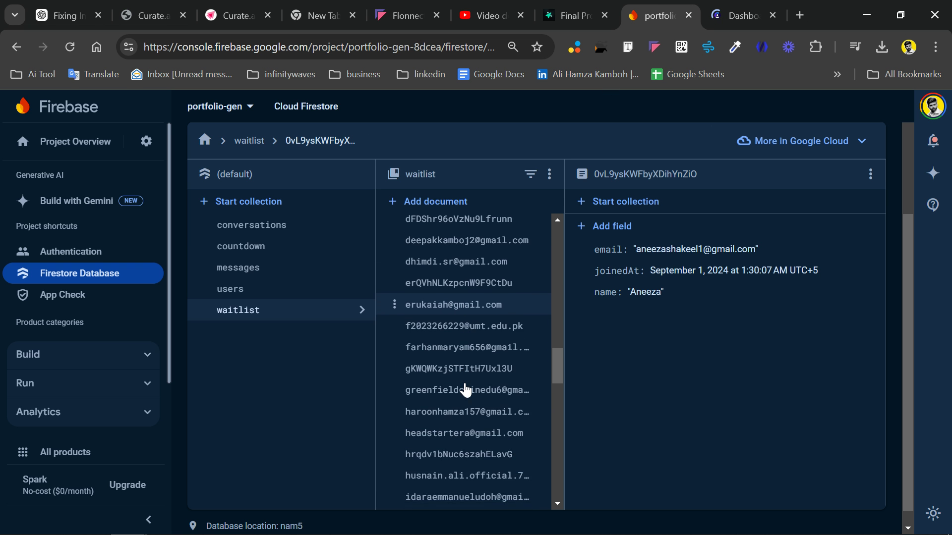
{"action": "scroll", "coordinate": [466, 389], "scroll_direction": "down", "scroll_amount": 1}
{"action": "scroll", "coordinate": [466, 389], "scroll_direction": "down", "scroll_amount": 1}
{"action": "scroll", "coordinate": [467, 388], "scroll_direction": "down", "scroll_amount": 4}
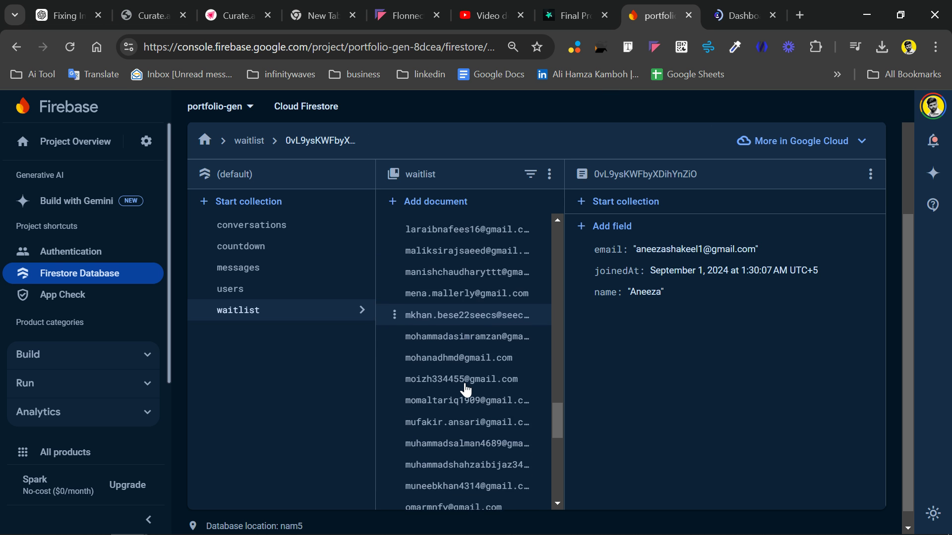
{"action": "scroll", "coordinate": [466, 389], "scroll_direction": "down", "scroll_amount": 4}
{"action": "scroll", "coordinate": [466, 389], "scroll_direction": "down", "scroll_amount": 2}
{"action": "scroll", "coordinate": [466, 389], "scroll_direction": "down", "scroll_amount": 3}
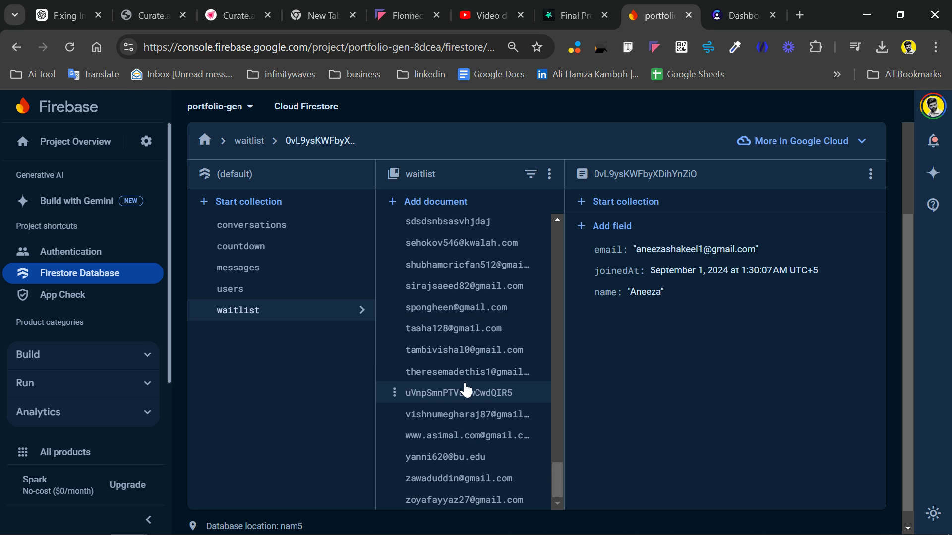
{"action": "scroll", "coordinate": [466, 390], "scroll_direction": "up", "scroll_amount": 4}
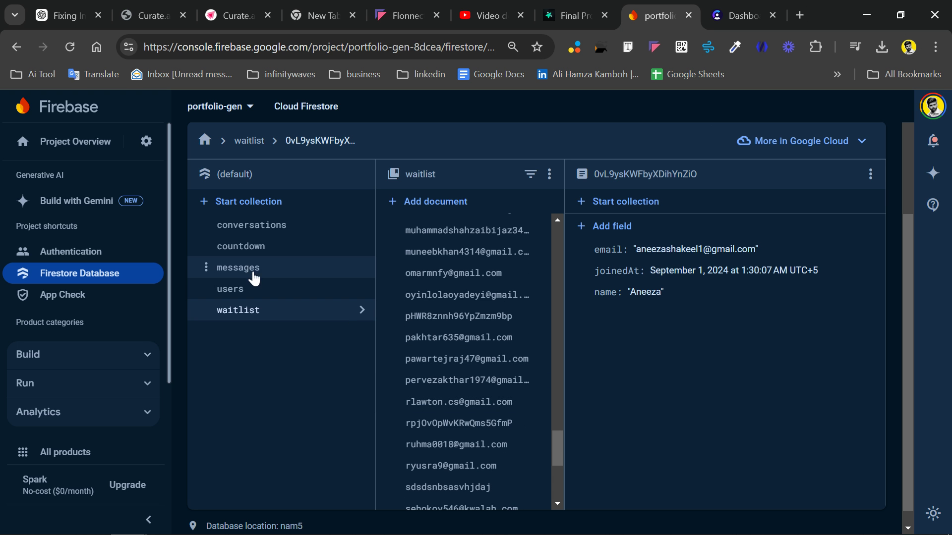
Open a portfolio-gen conversations record with the user's PDF-download question and AI reply.
{"action": "left_click", "coordinate": [250, 225]}
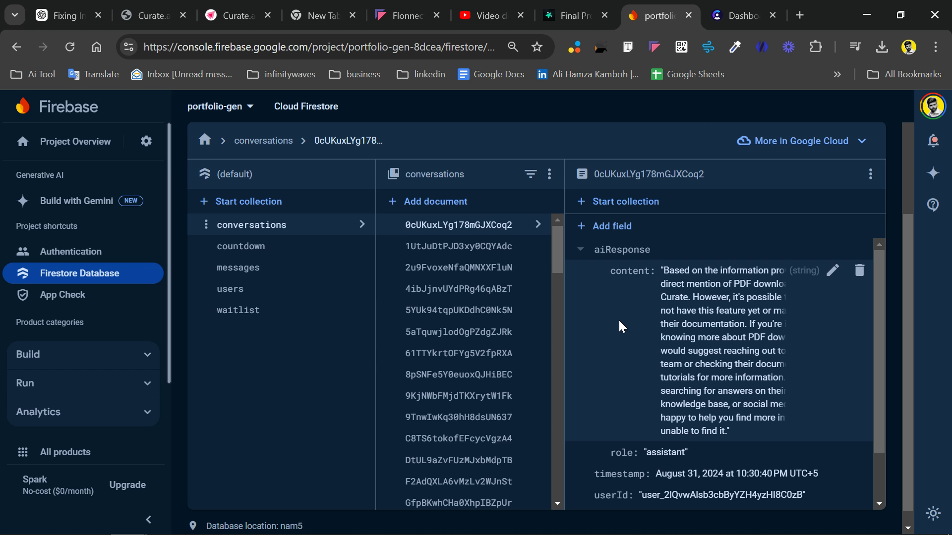
{"action": "scroll", "coordinate": [516, 370], "scroll_direction": "down", "scroll_amount": 10}
{"action": "scroll", "coordinate": [516, 369], "scroll_direction": "down", "scroll_amount": 8}
{"action": "scroll", "coordinate": [517, 370], "scroll_direction": "down", "scroll_amount": 5}
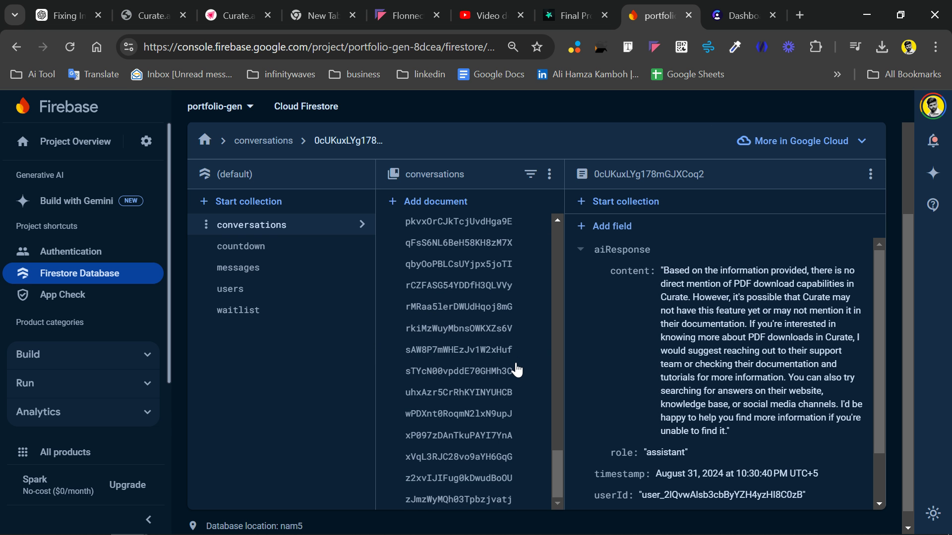
{"action": "scroll", "coordinate": [651, 391], "scroll_direction": "down", "scroll_amount": 2}
{"action": "scroll", "coordinate": [469, 385], "scroll_direction": "down", "scroll_amount": 5}
{"action": "scroll", "coordinate": [468, 385], "scroll_direction": "down", "scroll_amount": 5}
{"action": "scroll", "coordinate": [468, 385], "scroll_direction": "up", "scroll_amount": 1}
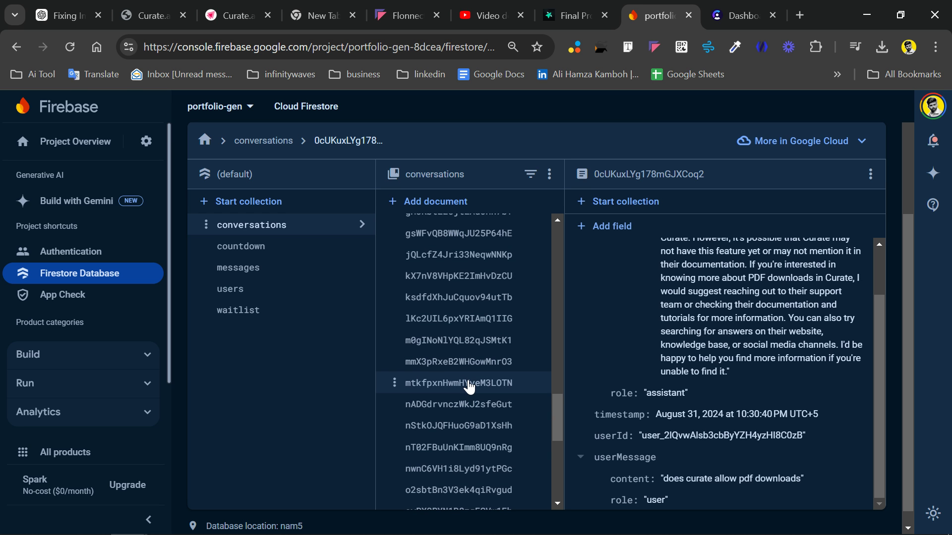